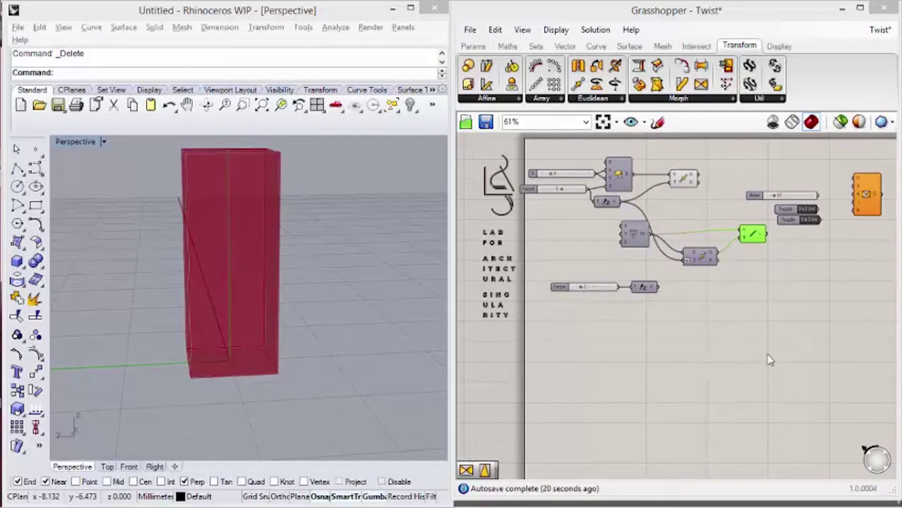
Locate the Twist component among the Transform Morph components and select the Twist component already on the canvas
{"action": "right_click_drag", "start_coordinate": [783, 334], "coordinate": [726, 344]}
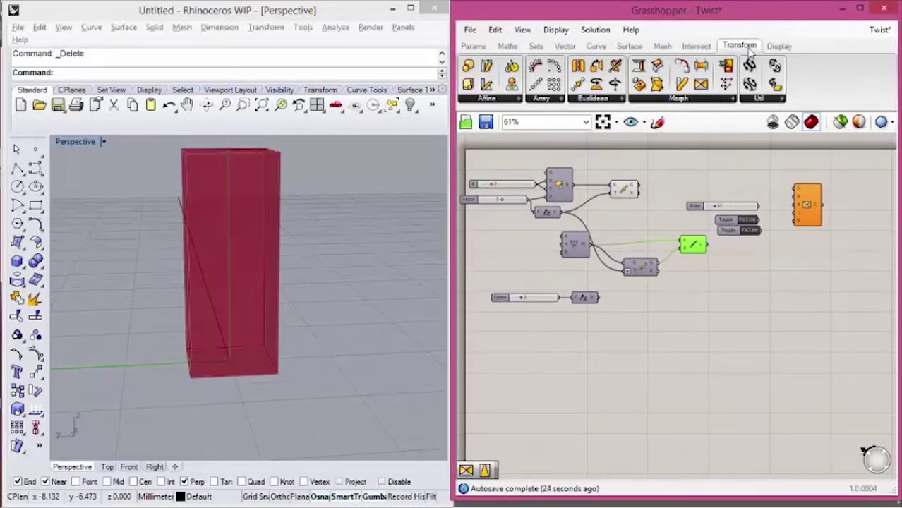
{"action": "left_click", "coordinate": [730, 98]}
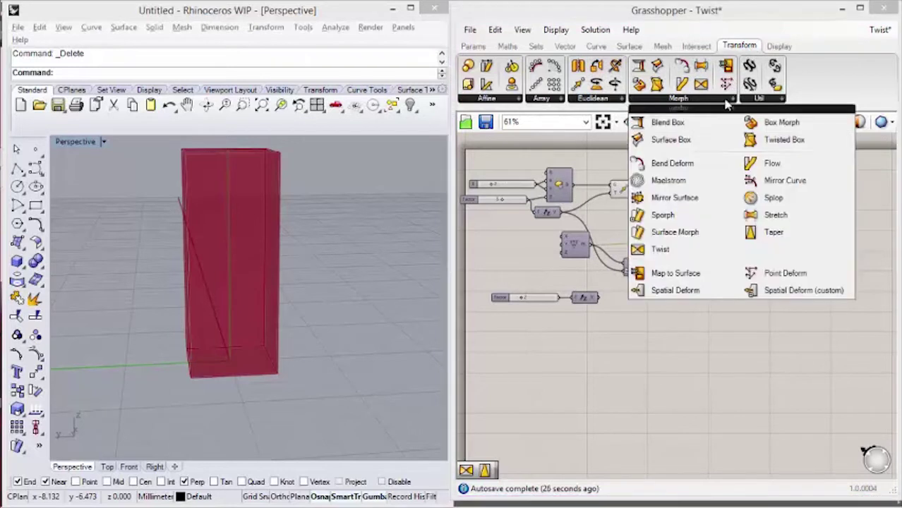
{"action": "left_click", "coordinate": [660, 251]}
{"action": "left_click", "coordinate": [806, 205]}
Open the Twist component's help and read the descriptions of its input and output parameters
{"action": "right_click_drag", "start_coordinate": [806, 206], "coordinate": [697, 208]}
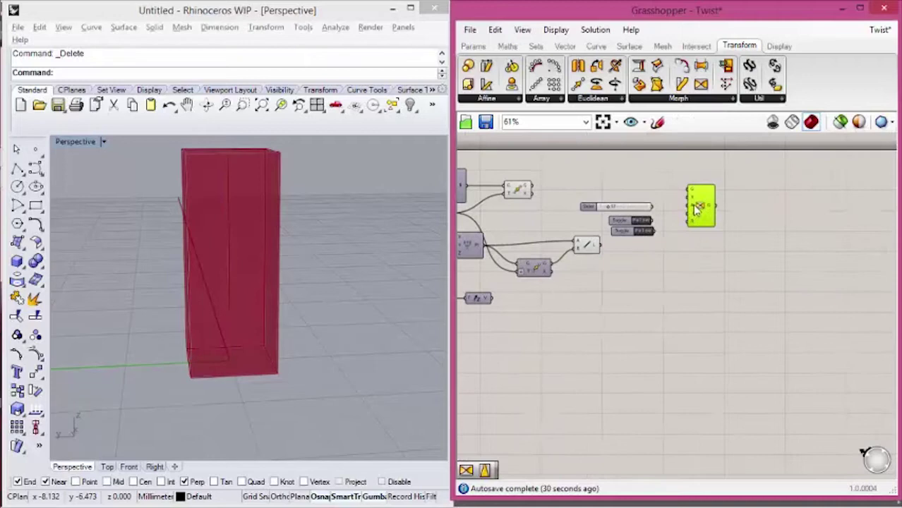
{"action": "scroll", "coordinate": [698, 209], "scroll_direction": "up", "scroll_amount": 5}
{"action": "right_click", "coordinate": [699, 204]}
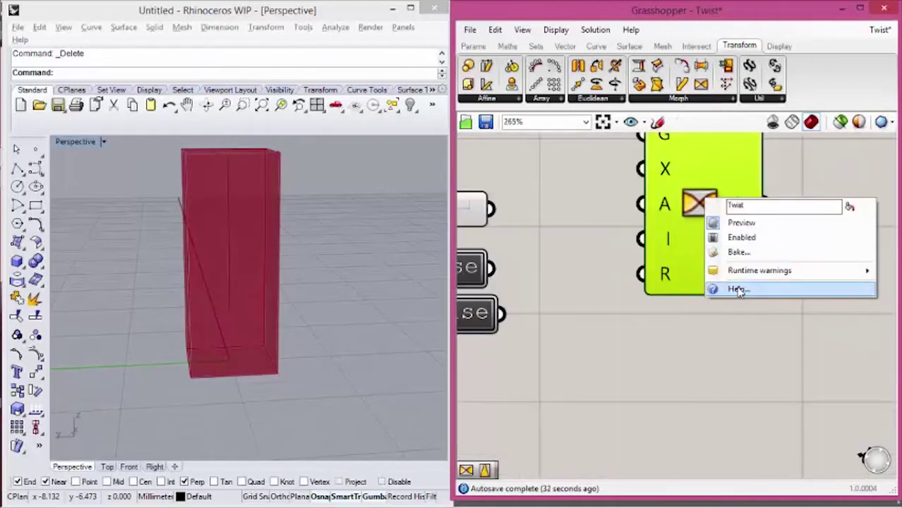
{"action": "left_click", "coordinate": [738, 289]}
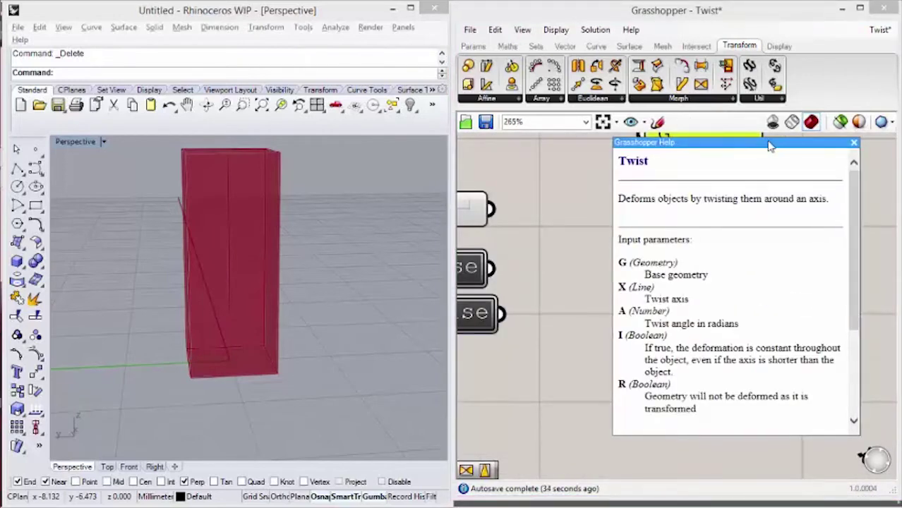
{"action": "left_click_drag", "start_coordinate": [769, 145], "coordinate": [374, 96]}
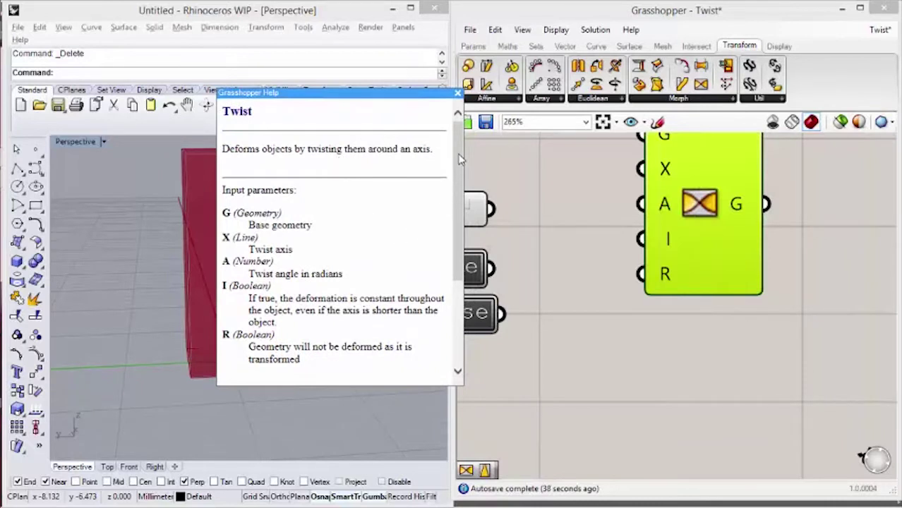
{"action": "scroll", "coordinate": [459, 161], "scroll_direction": "down", "scroll_amount": 1}
{"action": "scroll", "coordinate": [457, 159], "scroll_direction": "up", "scroll_amount": 1}
{"action": "left_click_drag", "start_coordinate": [457, 158], "coordinate": [460, 186]}
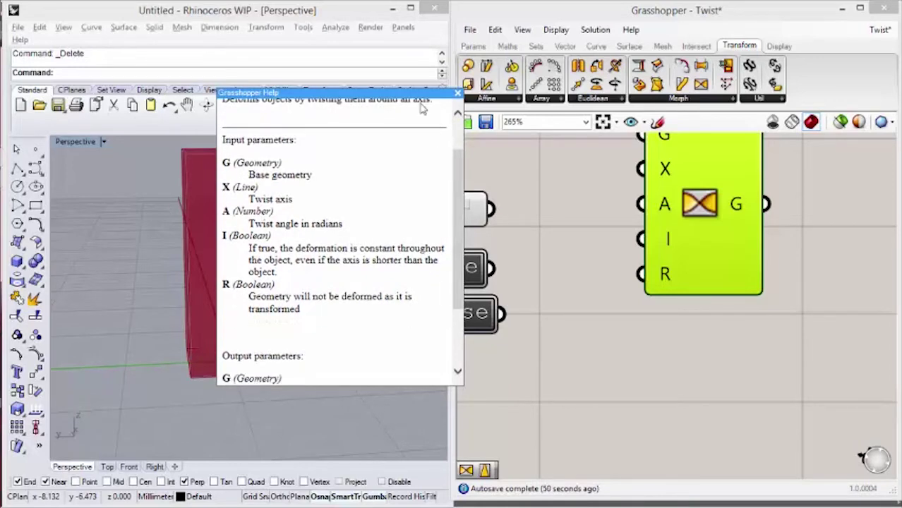
{"action": "left_click_drag", "start_coordinate": [412, 95], "coordinate": [403, 81]}
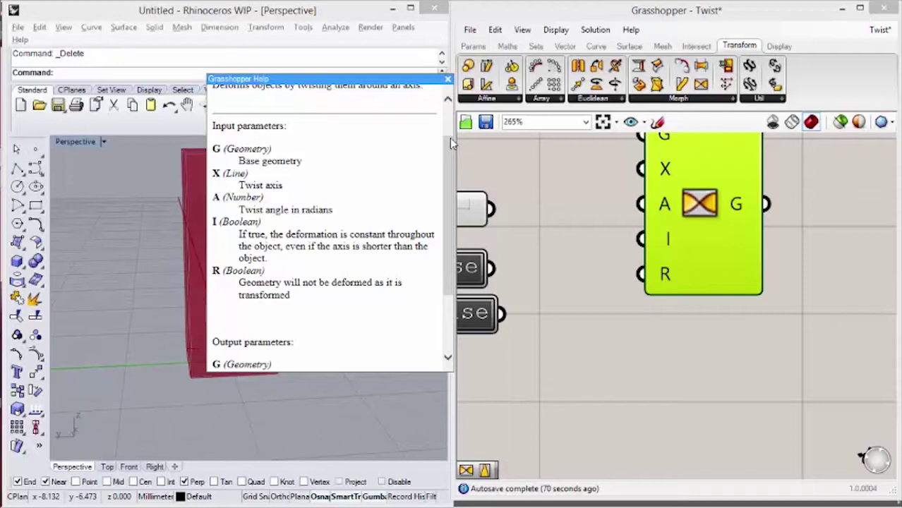
{"action": "left_click_drag", "start_coordinate": [446, 169], "coordinate": [457, 203]}
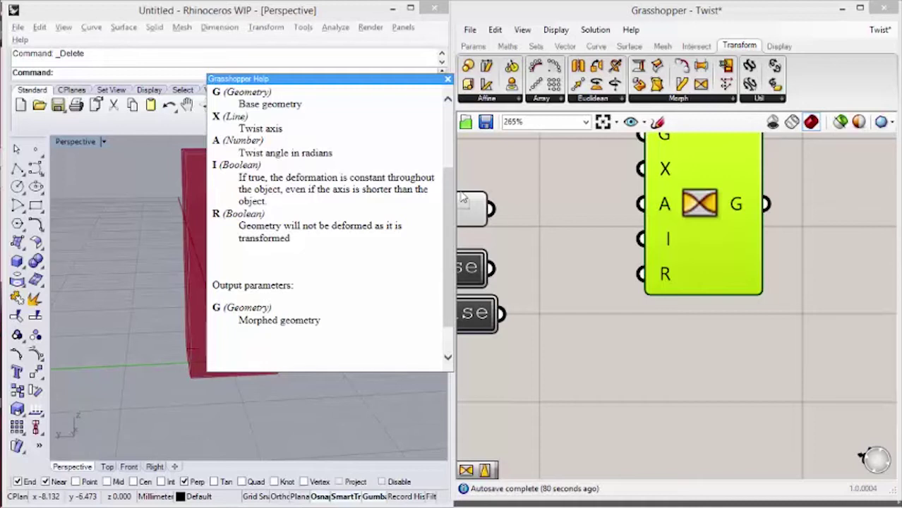
{"action": "scroll", "coordinate": [452, 190], "scroll_direction": "down", "scroll_amount": 1}
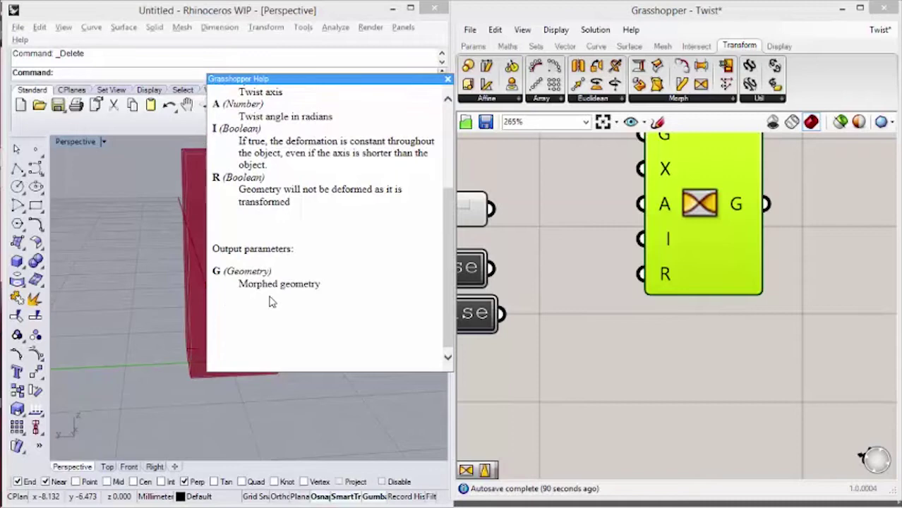
{"action": "left_click", "coordinate": [448, 80]}
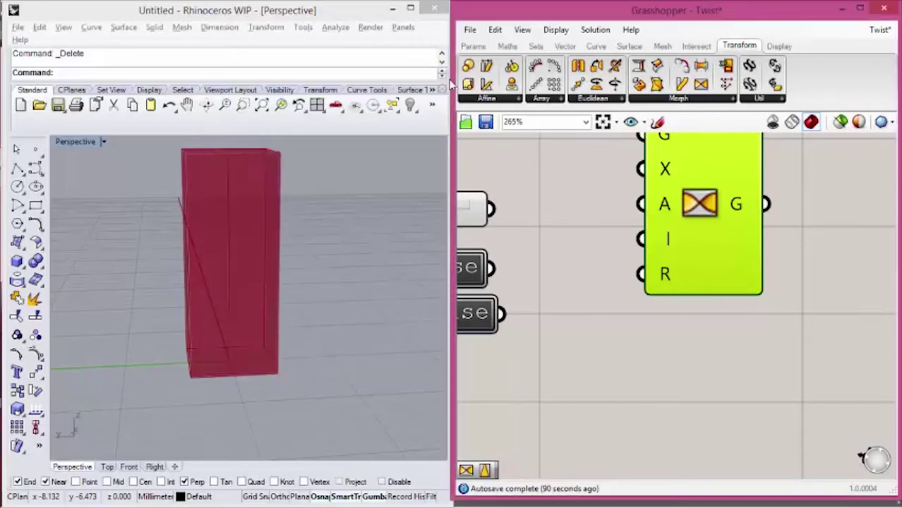
Inspect the Move component fed by the box and the Line component to see the geometry each produces
{"action": "scroll", "coordinate": [712, 352], "scroll_direction": "down", "scroll_amount": 5}
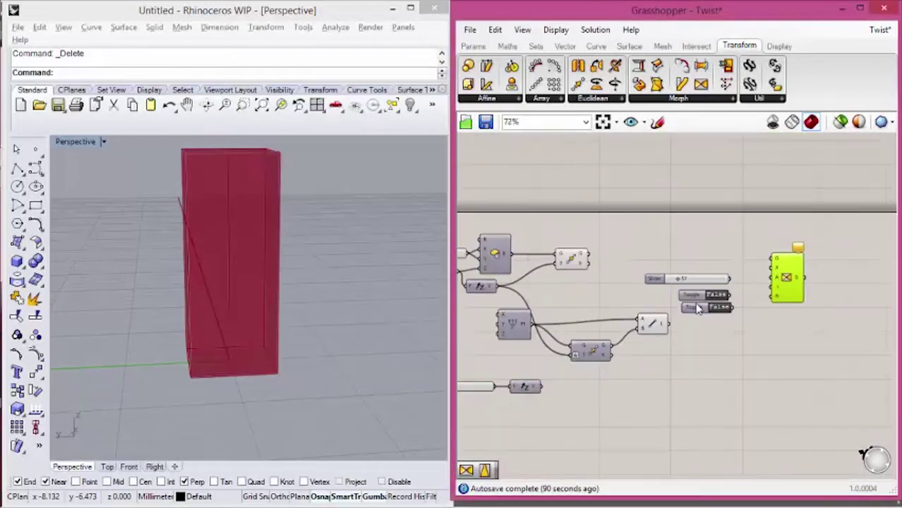
{"action": "right_click_drag", "start_coordinate": [698, 309], "coordinate": [749, 283]}
{"action": "scroll", "coordinate": [681, 250], "scroll_direction": "up", "scroll_amount": 1}
{"action": "right_click_drag", "start_coordinate": [682, 244], "coordinate": [670, 219]}
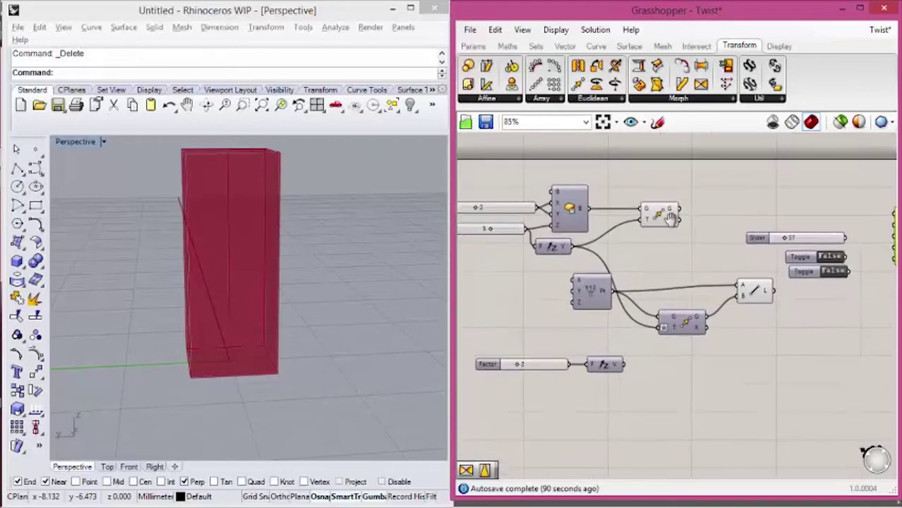
{"action": "scroll", "coordinate": [669, 219], "scroll_direction": "up", "scroll_amount": 2}
{"action": "left_click", "coordinate": [651, 200]}
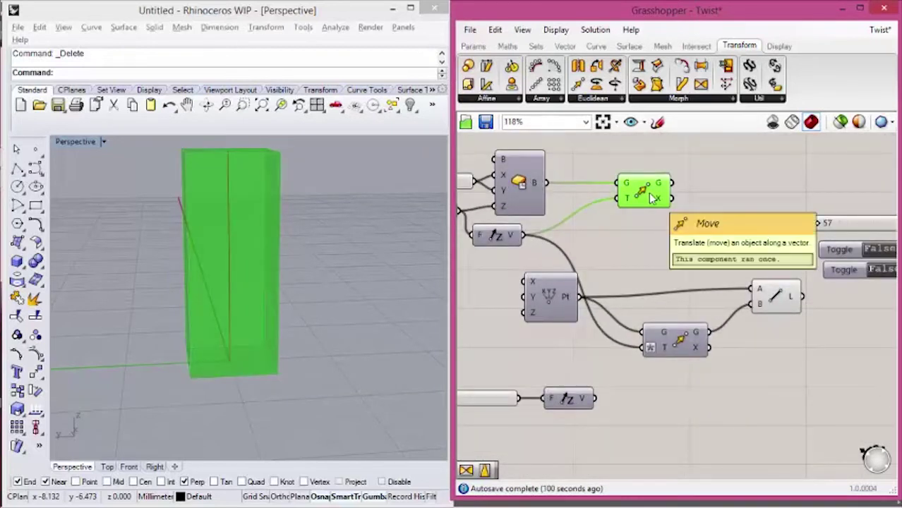
{"action": "right_click_drag", "start_coordinate": [677, 286], "coordinate": [720, 244]}
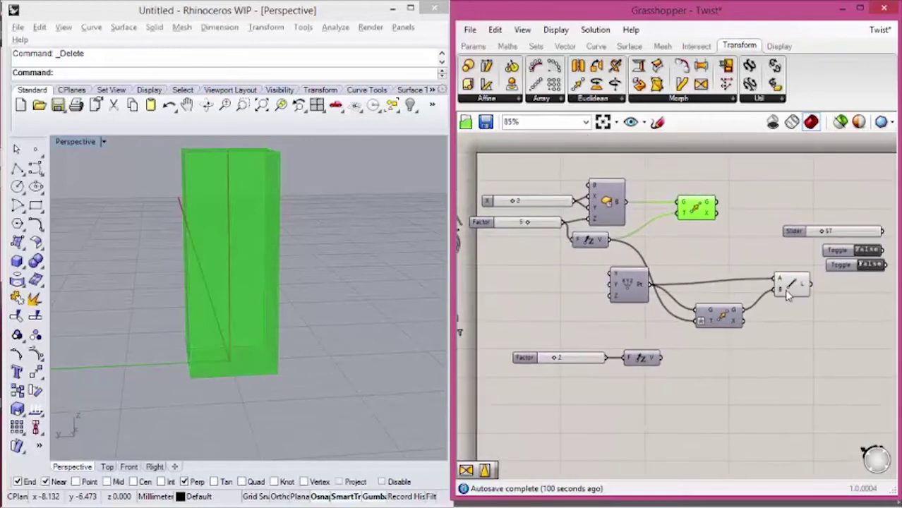
{"action": "scroll", "coordinate": [787, 282], "scroll_direction": "up", "scroll_amount": 1}
{"action": "left_click", "coordinate": [787, 282]}
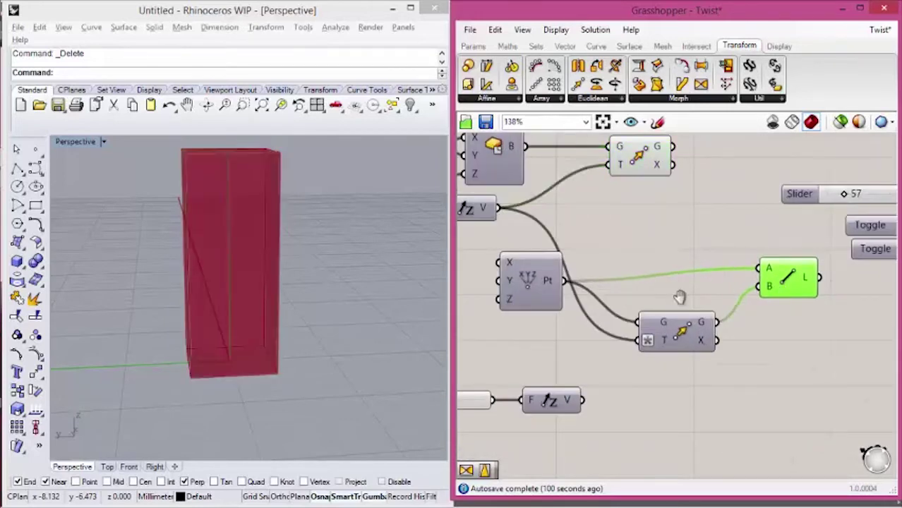
{"action": "scroll", "coordinate": [699, 304], "scroll_direction": "down", "scroll_amount": 3}
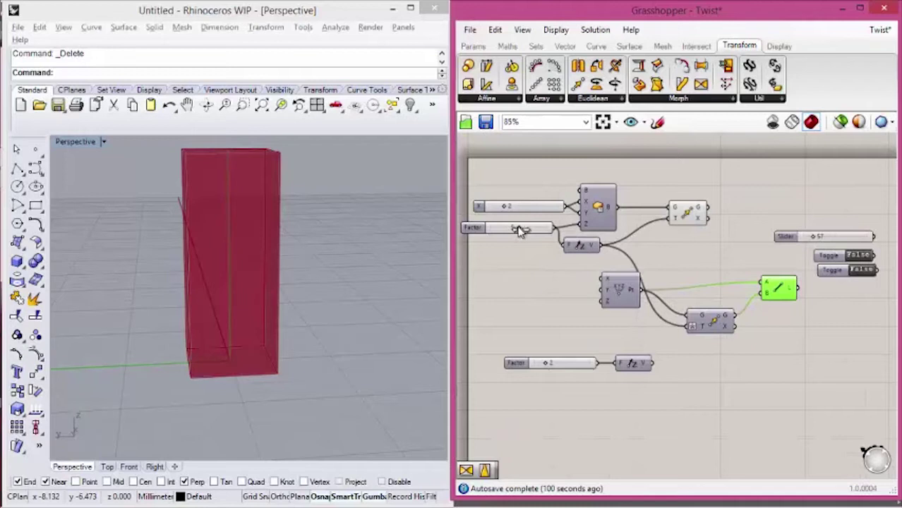
Try driving the axis point's Move with the separate Unit Z vector at factor 5, and reconnect the original Unit Z vector
{"action": "left_click_drag", "start_coordinate": [524, 234], "coordinate": [516, 230]}
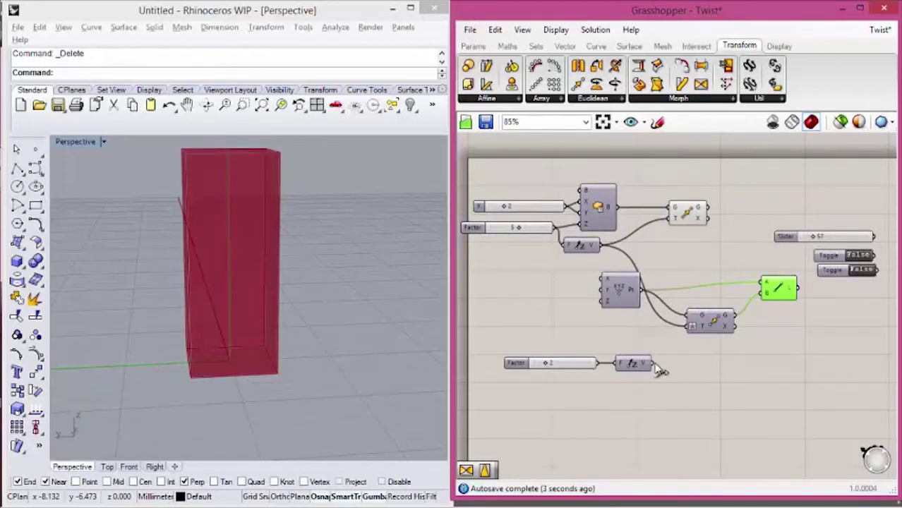
{"action": "left_click_drag", "start_coordinate": [676, 340], "coordinate": [679, 335]}
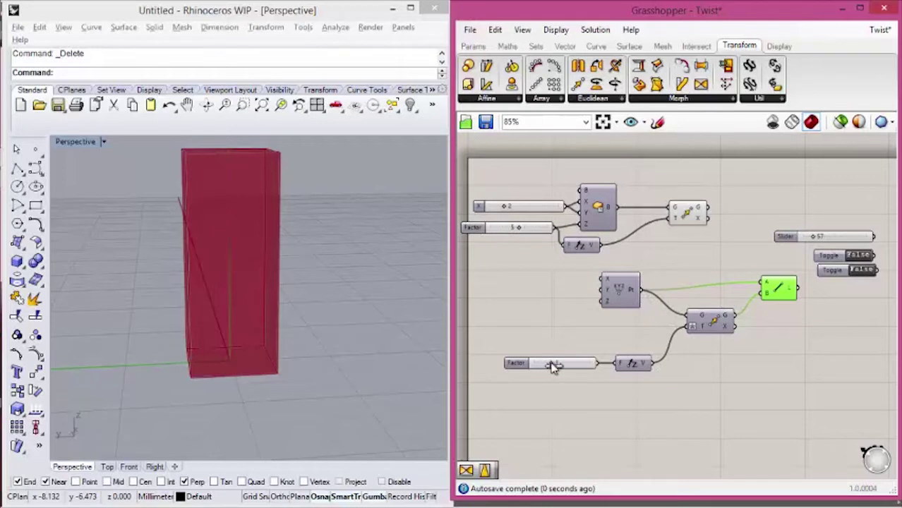
{"action": "left_click_drag", "start_coordinate": [600, 245], "coordinate": [692, 331], "text": "shift"}
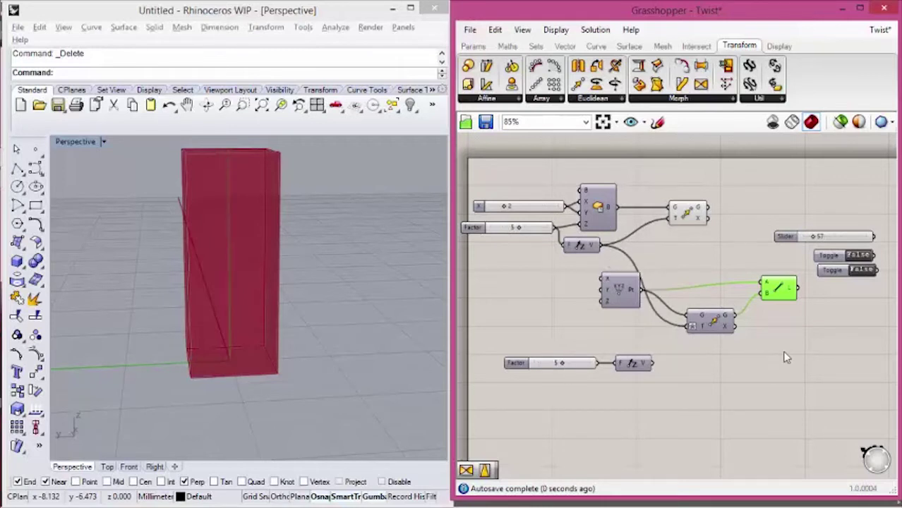
Connect the moved box to the Twist component's Geometry input and the line to its Axis input
{"action": "right_click_drag", "start_coordinate": [782, 352], "coordinate": [727, 346]}
{"action": "left_click_drag", "start_coordinate": [569, 286], "coordinate": [568, 279]}
{"action": "right_click_drag", "start_coordinate": [708, 317], "coordinate": [570, 302]}
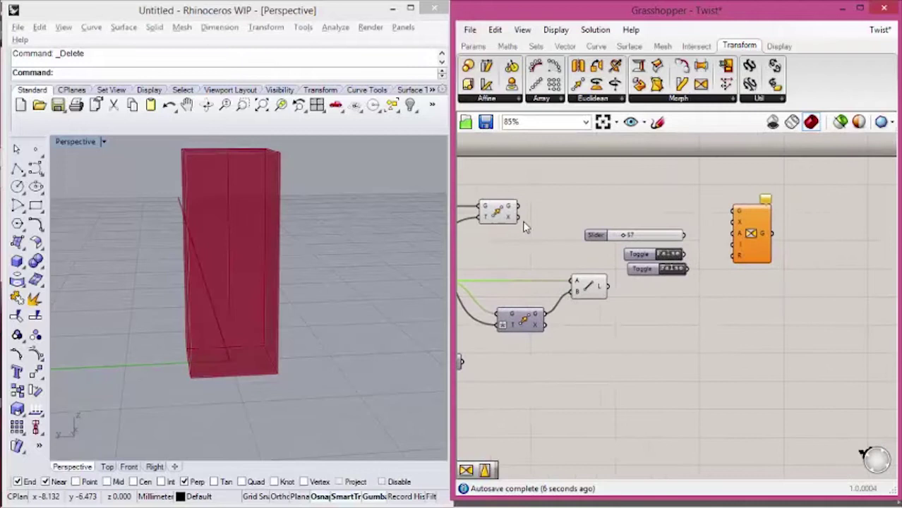
{"action": "right_click_drag", "start_coordinate": [759, 225], "coordinate": [726, 210]}
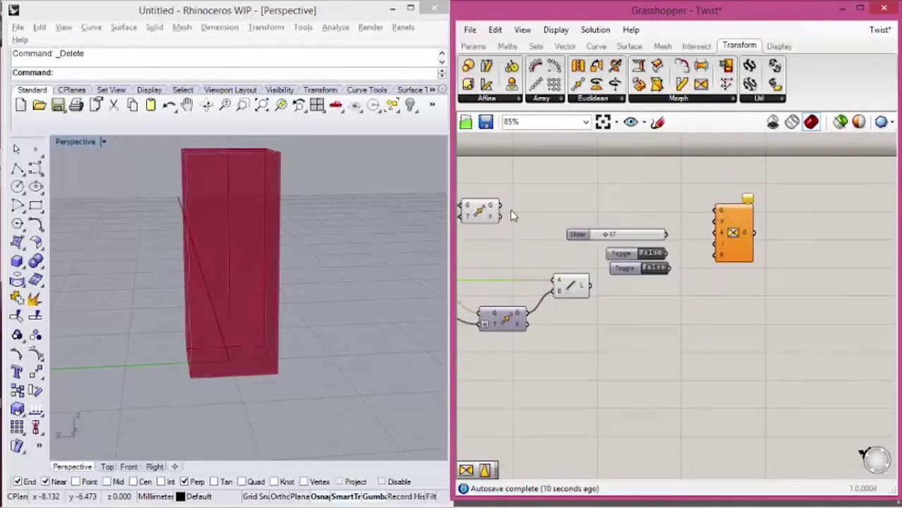
{"action": "left_click", "coordinate": [488, 212]}
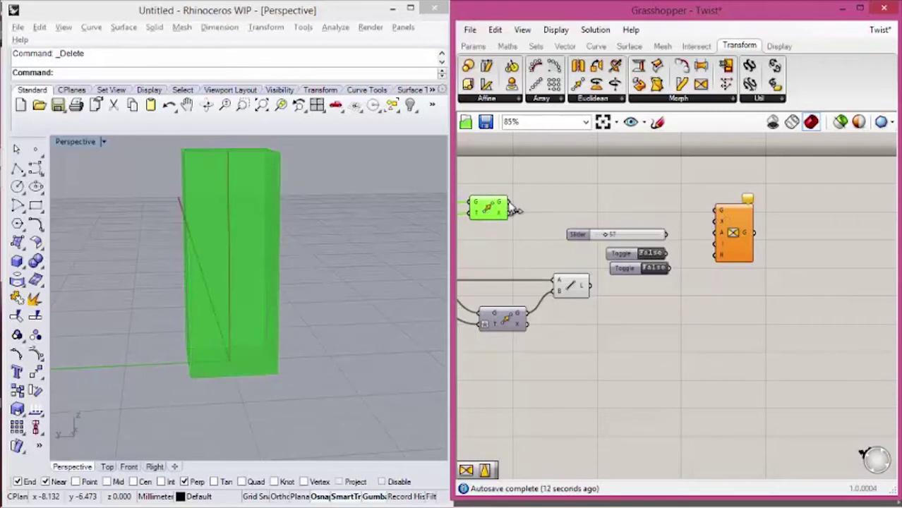
{"action": "left_click_drag", "start_coordinate": [509, 205], "coordinate": [716, 211]}
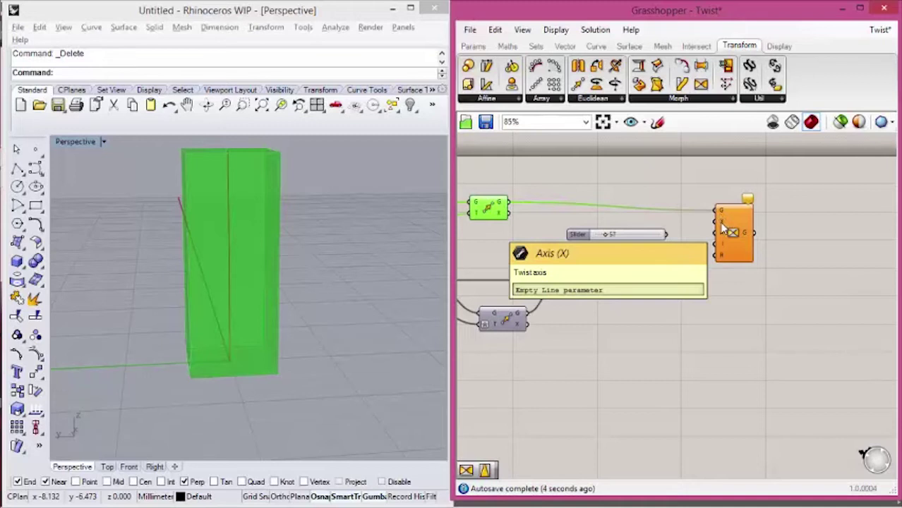
{"action": "left_click_drag", "start_coordinate": [571, 285], "coordinate": [714, 233]}
Turn off the preview of the Move component that supplies the untwisted box
{"action": "left_click", "coordinate": [491, 206]}
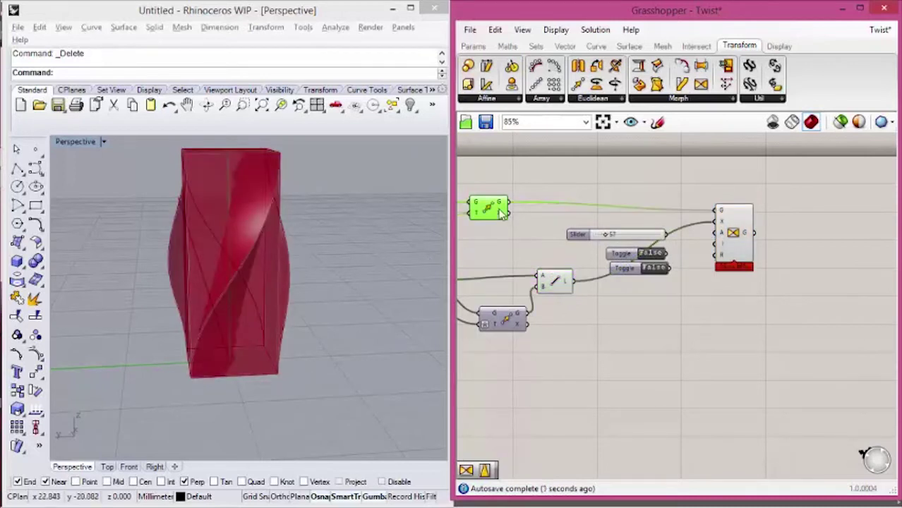
{"action": "middle_click", "coordinate": [498, 207]}
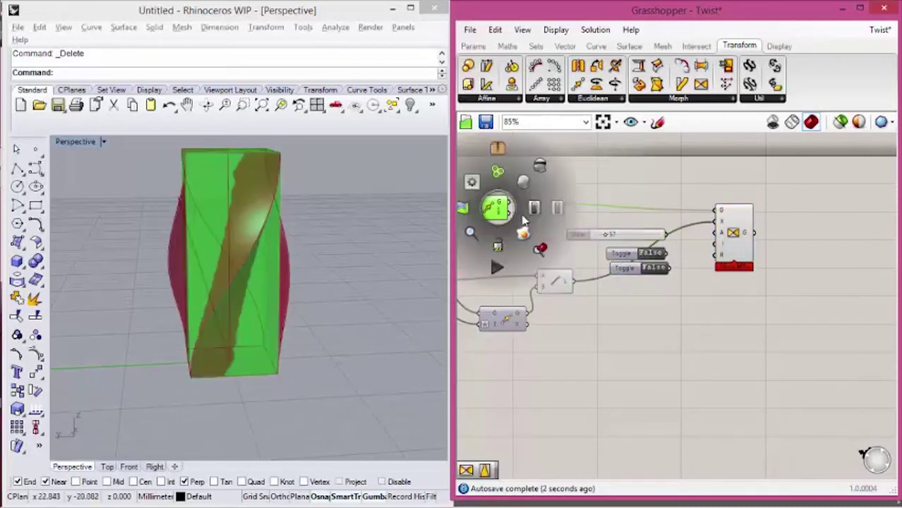
{"action": "left_click", "coordinate": [539, 175]}
Switch the Twist component's Angle input to degrees, connect the free slider to it and set the angle to 0
{"action": "right_click_drag", "start_coordinate": [569, 266], "coordinate": [643, 262]}
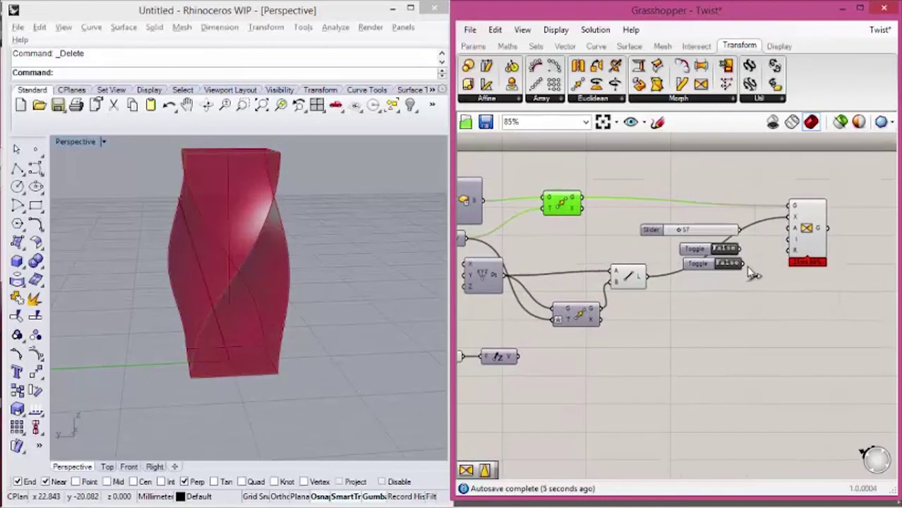
{"action": "mouse_move", "coordinate": [796, 235]}
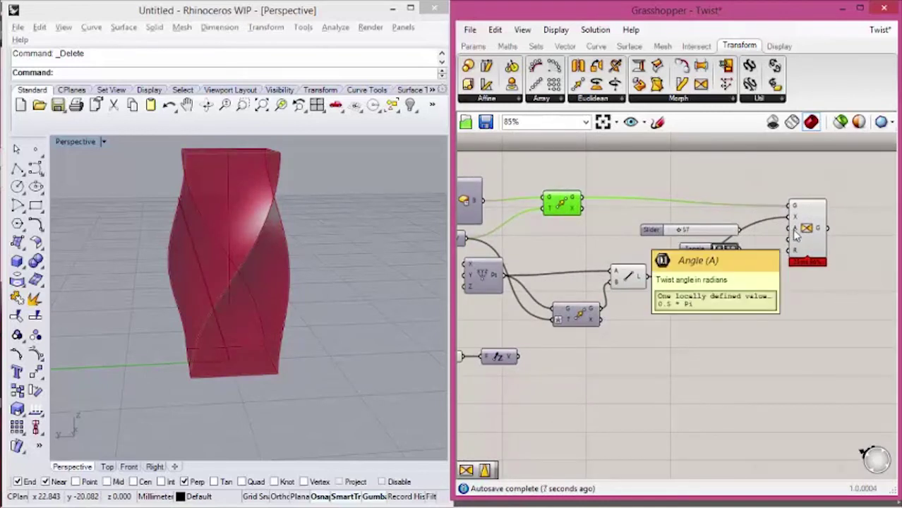
{"action": "right_click", "coordinate": [796, 235]}
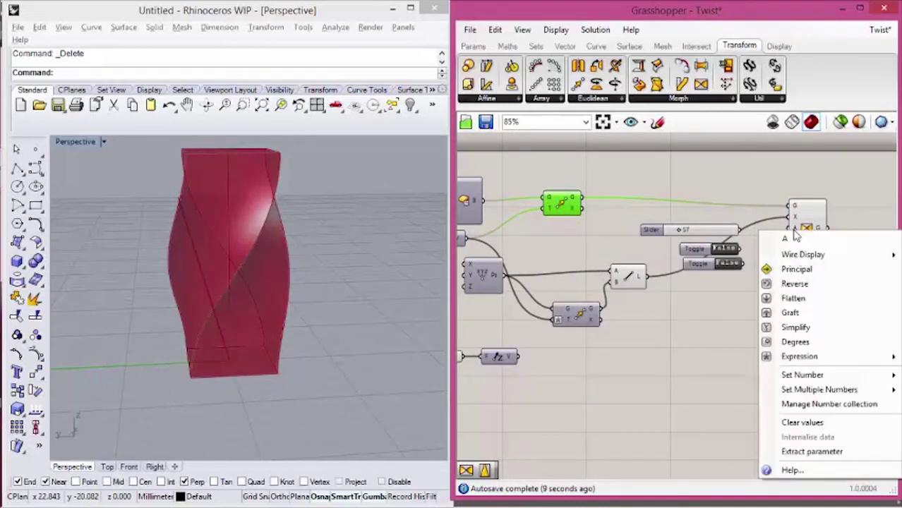
{"action": "left_click", "coordinate": [800, 342]}
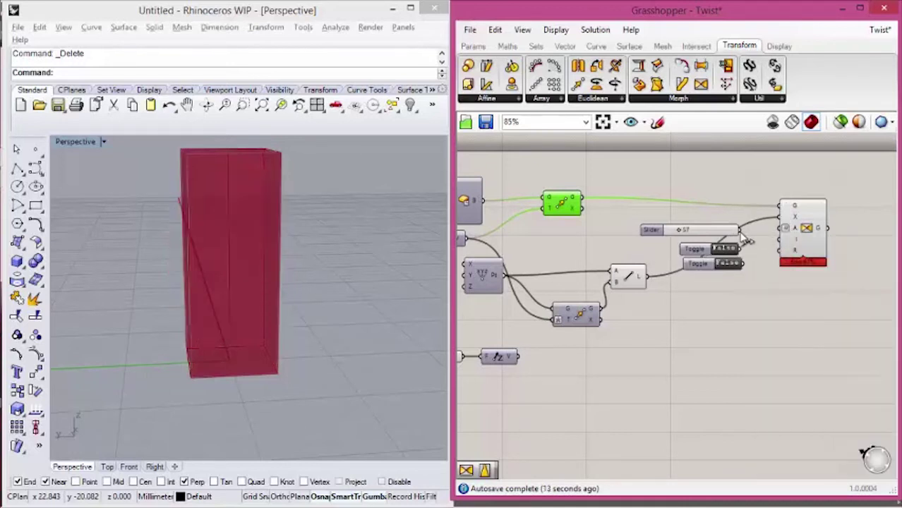
{"action": "left_click_drag", "start_coordinate": [770, 239], "coordinate": [663, 239]}
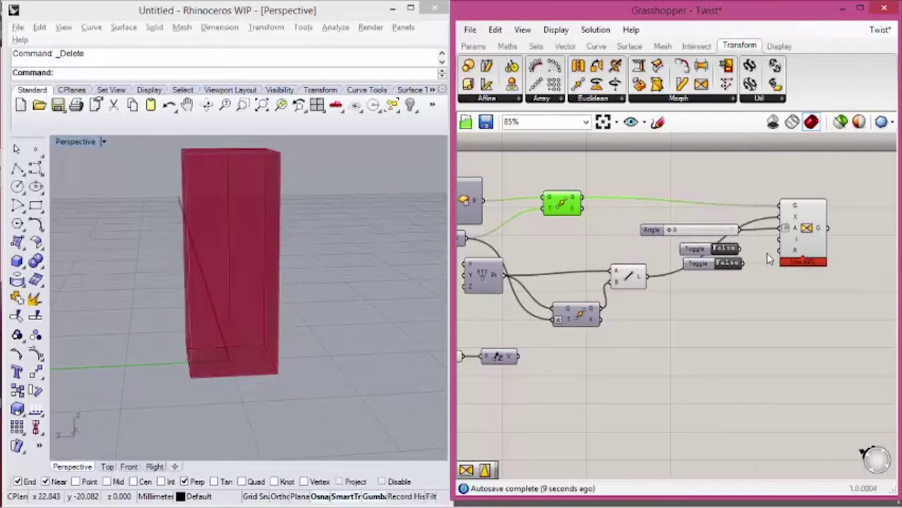
Connect the two False toggles to the Twist component's I and R inputs, the upper one to I
{"action": "right_click_drag", "start_coordinate": [769, 259], "coordinate": [726, 248]}
{"action": "scroll", "coordinate": [726, 247], "scroll_direction": "up", "scroll_amount": 3}
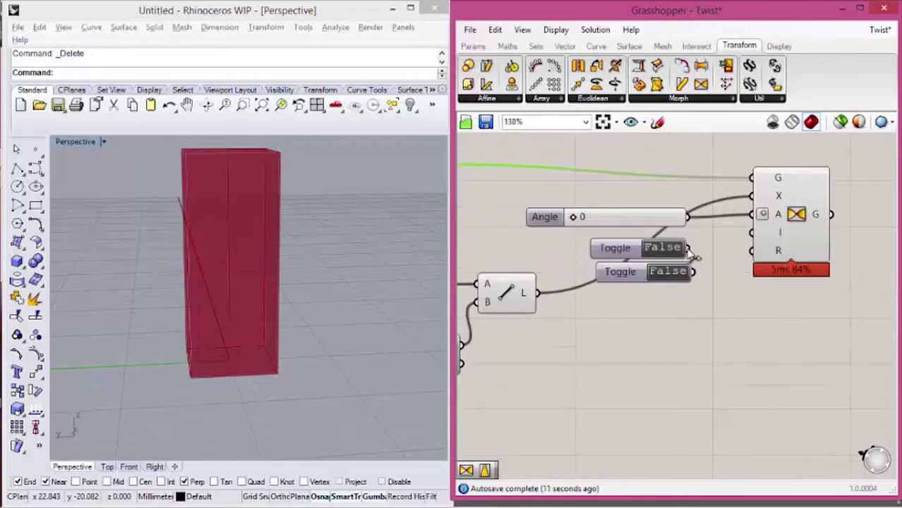
{"action": "right_click_drag", "start_coordinate": [644, 267], "coordinate": [740, 256]}
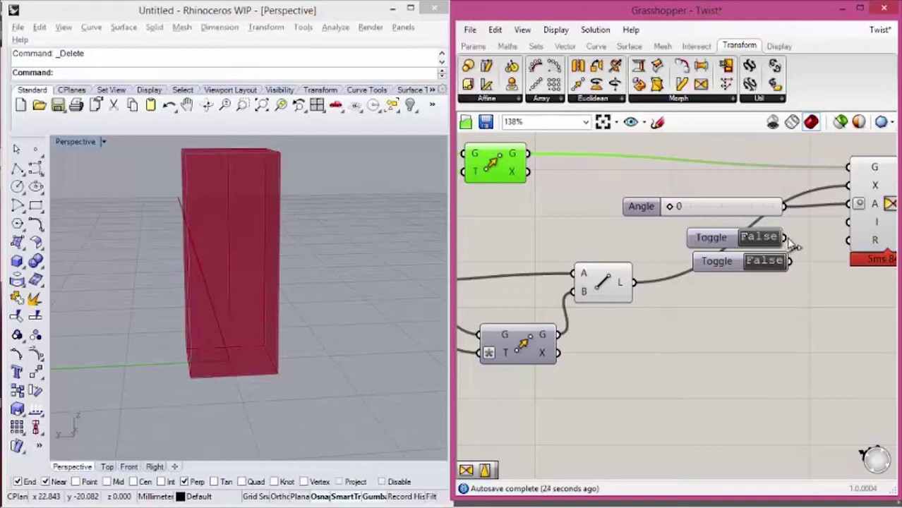
{"action": "left_click_drag", "start_coordinate": [784, 237], "coordinate": [848, 222]}
{"action": "left_click_drag", "start_coordinate": [789, 261], "coordinate": [848, 240]}
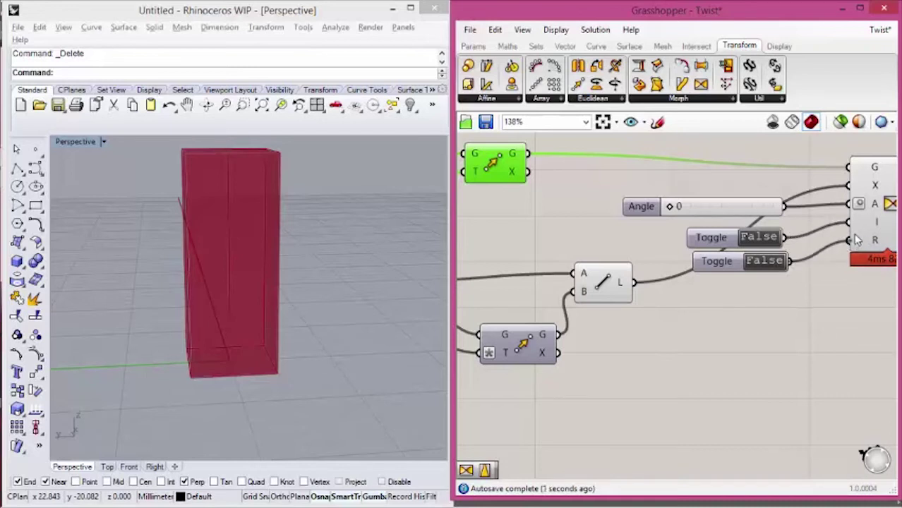
{"action": "right_click_drag", "start_coordinate": [820, 286], "coordinate": [752, 290]}
{"action": "right_click_drag", "start_coordinate": [594, 296], "coordinate": [651, 298]}
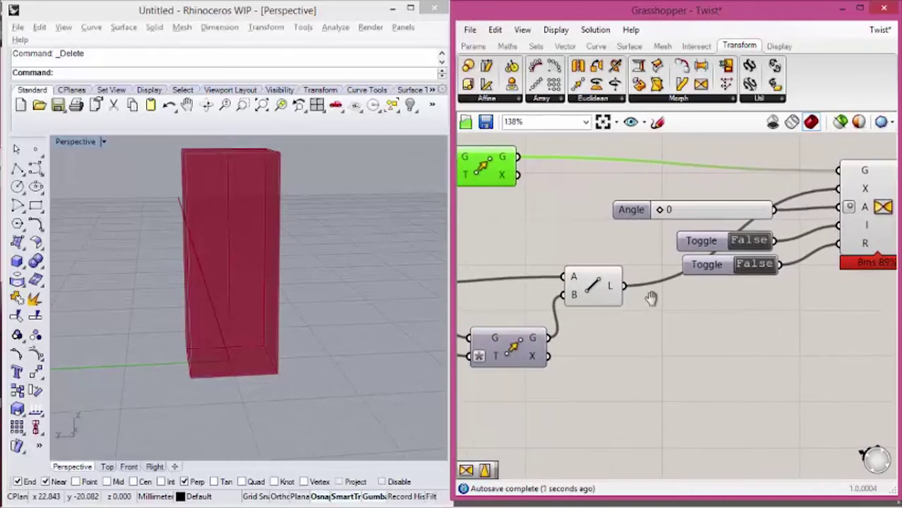
Connect the separate lower Unit Z vector to the T input of the point's Move component and set its Factor slider to 4
{"action": "scroll", "coordinate": [661, 319], "scroll_direction": "down", "scroll_amount": 3}
{"action": "right_click_drag", "start_coordinate": [741, 309], "coordinate": [767, 253]}
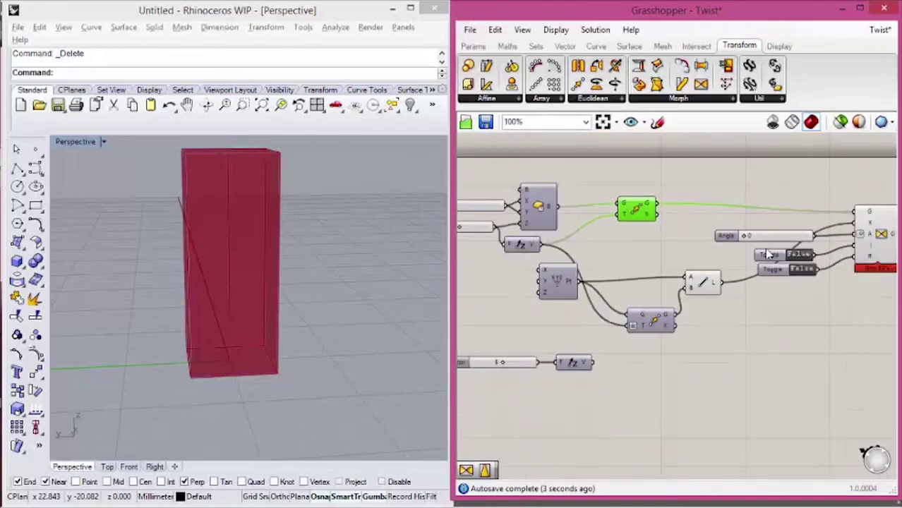
{"action": "scroll", "coordinate": [766, 253], "scroll_direction": "up", "scroll_amount": 2}
{"action": "right_click_drag", "start_coordinate": [676, 262], "coordinate": [746, 249]}
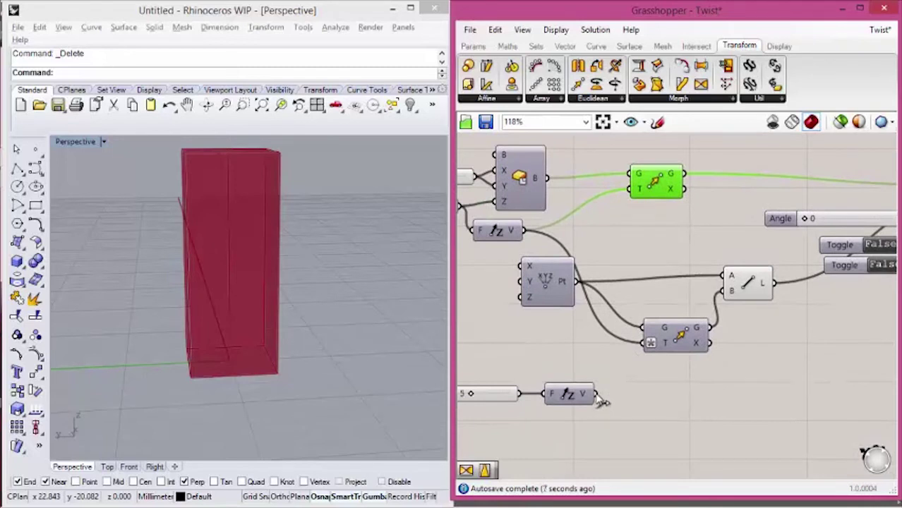
{"action": "right_click_drag", "start_coordinate": [603, 394], "coordinate": [668, 366]}
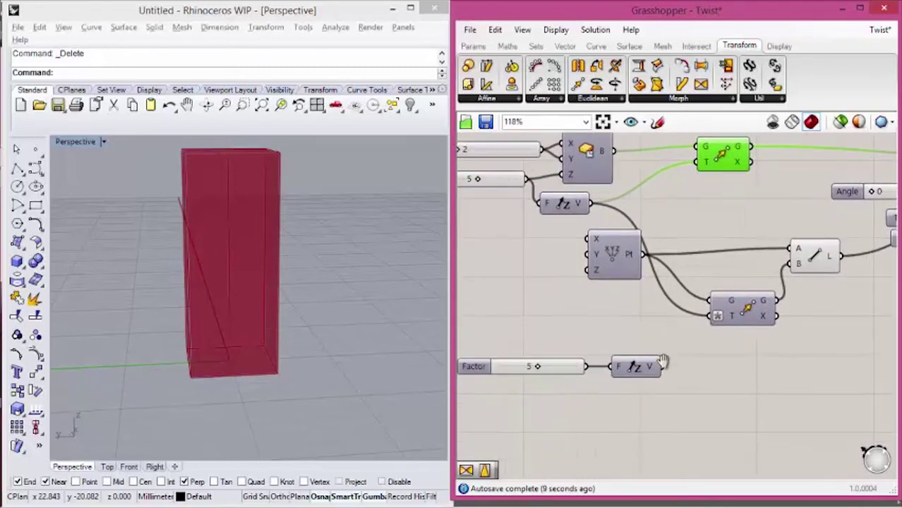
{"action": "left_click_drag", "start_coordinate": [662, 366], "coordinate": [710, 316]}
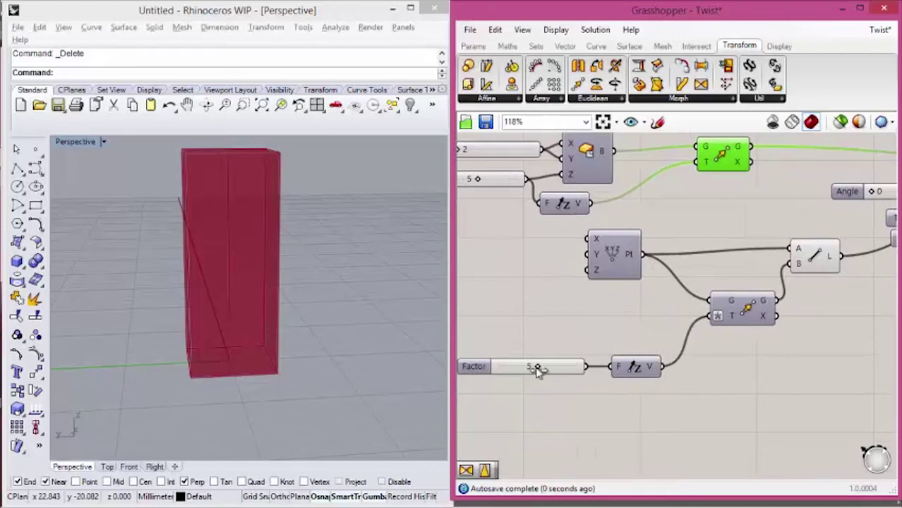
{"action": "left_click_drag", "start_coordinate": [537, 370], "coordinate": [531, 371]}
Set the Twist component's Angle slider to 133
{"action": "right_click_drag", "start_coordinate": [629, 378], "coordinate": [353, 419]}
{"action": "scroll", "coordinate": [675, 277], "scroll_direction": "up", "scroll_amount": 3}
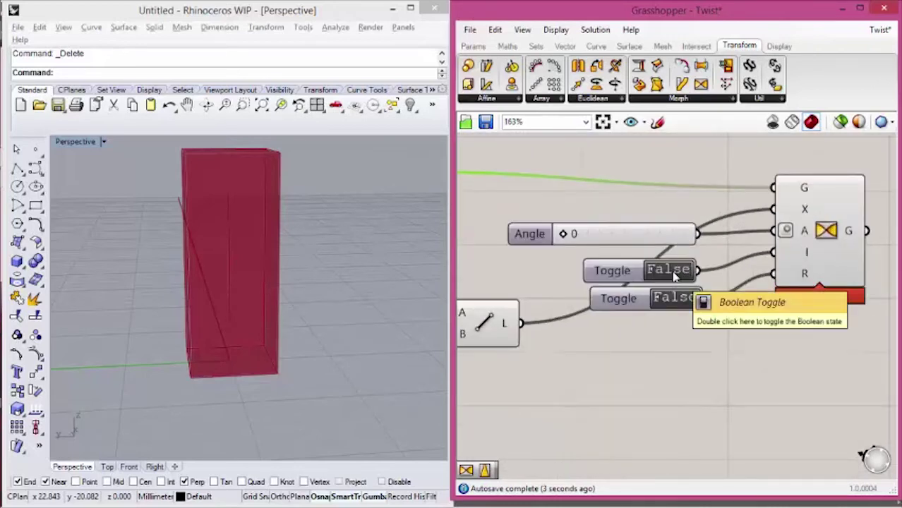
{"action": "left_click_drag", "start_coordinate": [568, 234], "coordinate": [611, 244]}
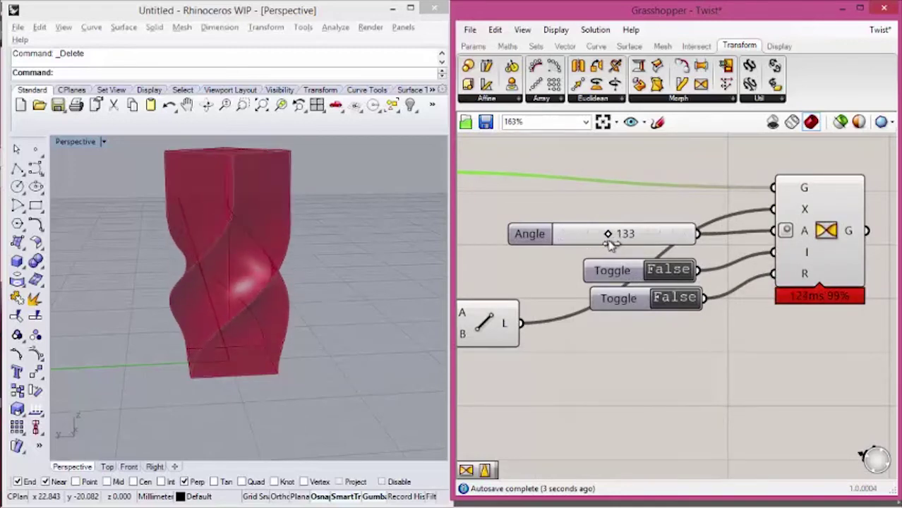
Set the Factor slider of the Unit Z vector controlling the axis line's length to 2
{"action": "scroll", "coordinate": [598, 285], "scroll_direction": "down", "scroll_amount": 3}
{"action": "right_click_drag", "start_coordinate": [483, 236], "coordinate": [685, 276]}
{"action": "scroll", "coordinate": [639, 351], "scroll_direction": "up", "scroll_amount": 4}
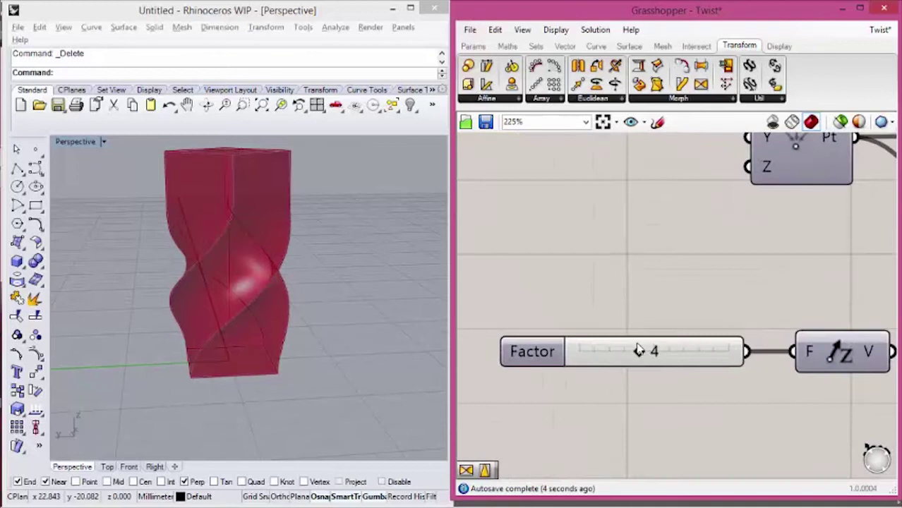
{"action": "left_click_drag", "start_coordinate": [638, 355], "coordinate": [619, 356]}
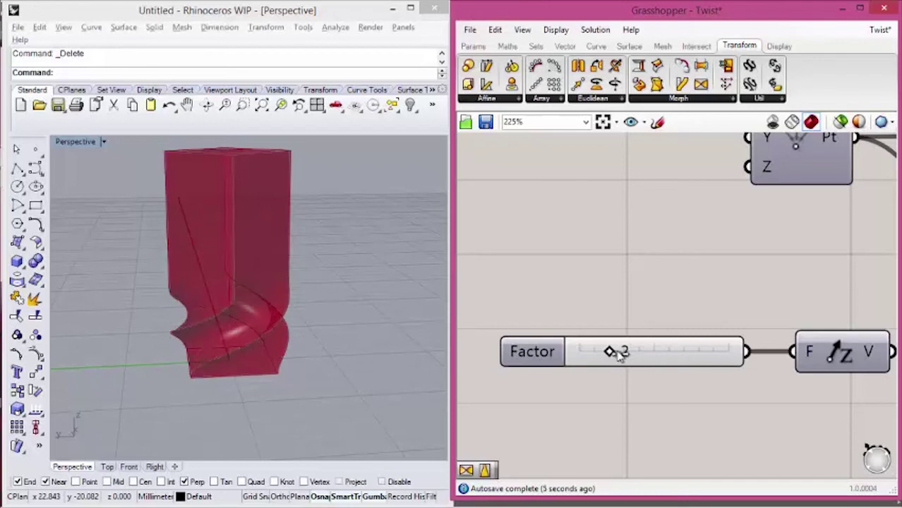
Switch the Boolean toggle connected to the Twist component's I input to True
{"action": "right_click_drag", "start_coordinate": [268, 347], "coordinate": [181, 317]}
{"action": "scroll", "coordinate": [687, 307], "scroll_direction": "down", "scroll_amount": 5}
{"action": "scroll", "coordinate": [779, 292], "scroll_direction": "up", "scroll_amount": 8}
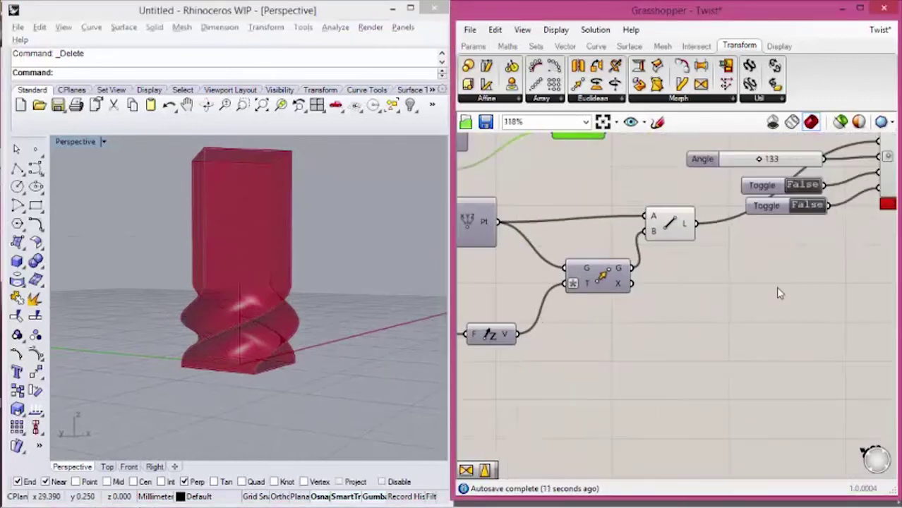
{"action": "right_click_drag", "start_coordinate": [597, 223], "coordinate": [643, 305]}
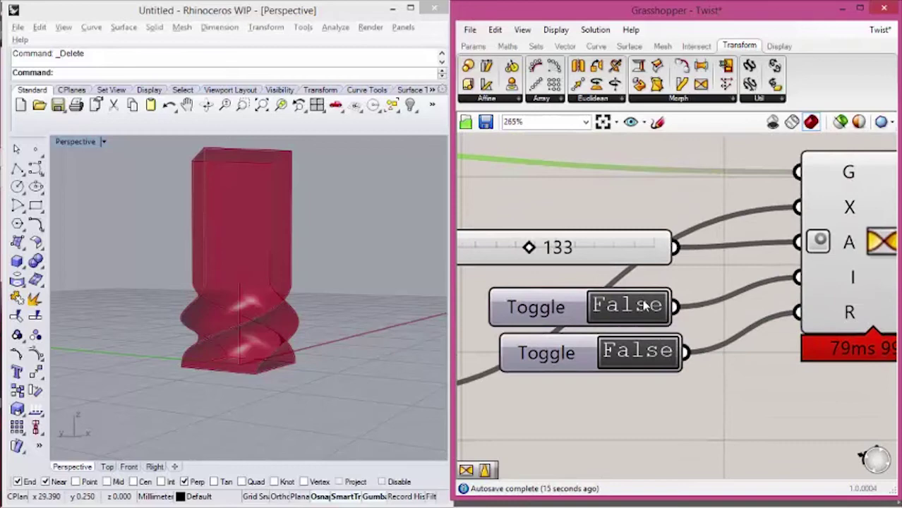
{"action": "double_click", "coordinate": [644, 305]}
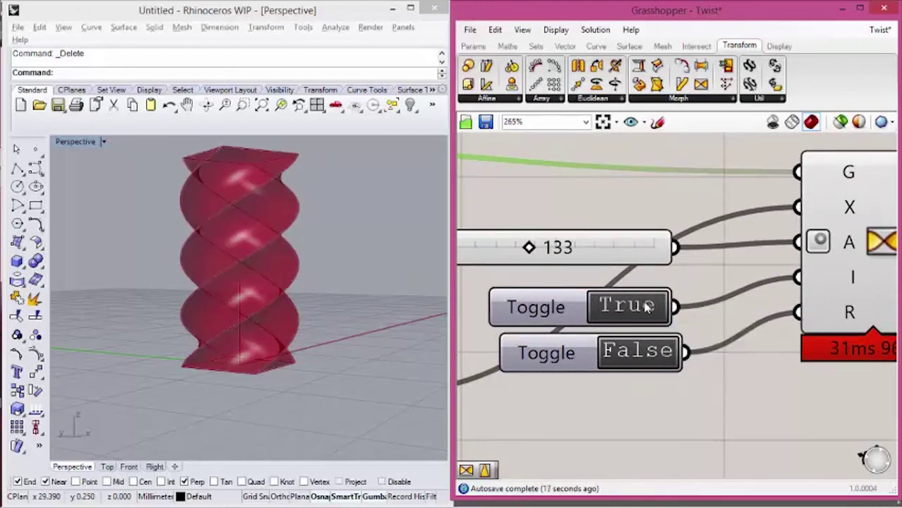
Test the axis line's Factor slider while the I toggle is True, leaving the factor at 2
{"action": "right_click_drag", "start_coordinate": [240, 284], "coordinate": [247, 303]}
{"action": "right_click_drag", "start_coordinate": [564, 380], "coordinate": [586, 367]}
{"action": "scroll", "coordinate": [586, 367], "scroll_direction": "down", "scroll_amount": 3}
{"action": "right_click_drag", "start_coordinate": [678, 298], "coordinate": [706, 288]}
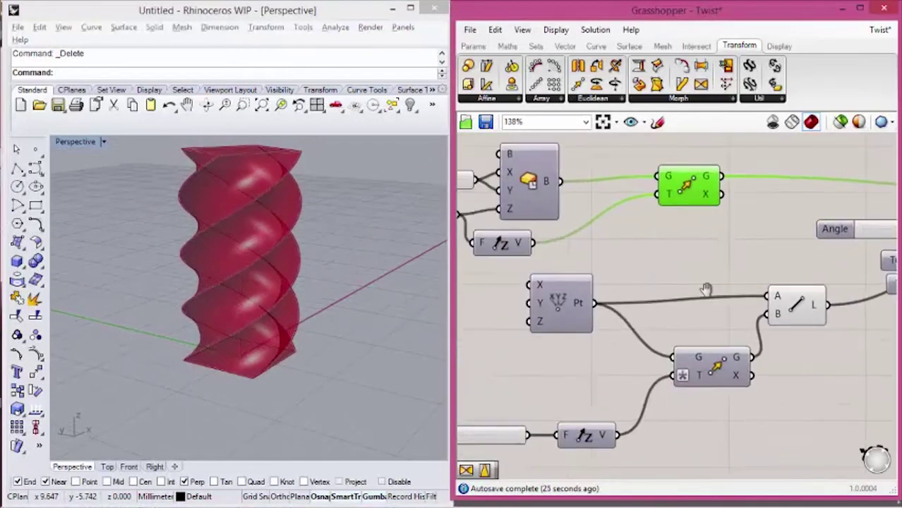
{"action": "scroll", "coordinate": [600, 381], "scroll_direction": "up", "scroll_amount": 2}
{"action": "right_click_drag", "start_coordinate": [632, 354], "coordinate": [562, 363]}
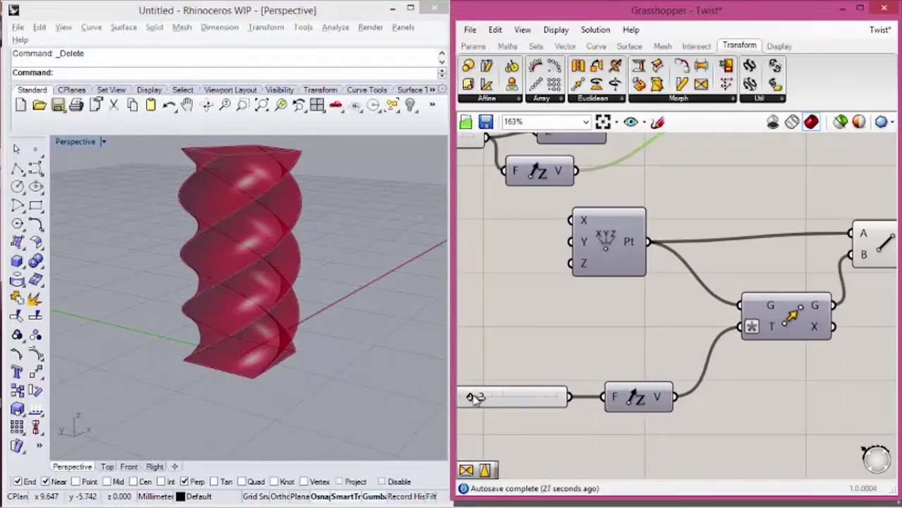
{"action": "mouse_move", "coordinate": [474, 398]}
{"action": "left_mouse_down"}
{"action": "mouse_move", "coordinate": [483, 400]}
{"action": "mouse_move", "coordinate": [475, 401]}
{"action": "left_mouse_up"}
{"action": "right_click_drag", "start_coordinate": [554, 401], "coordinate": [432, 402]}
Switch the I input's toggle between False and True to compare the twists, leaving it at True
{"action": "scroll", "coordinate": [631, 360], "scroll_direction": "down", "scroll_amount": 3}
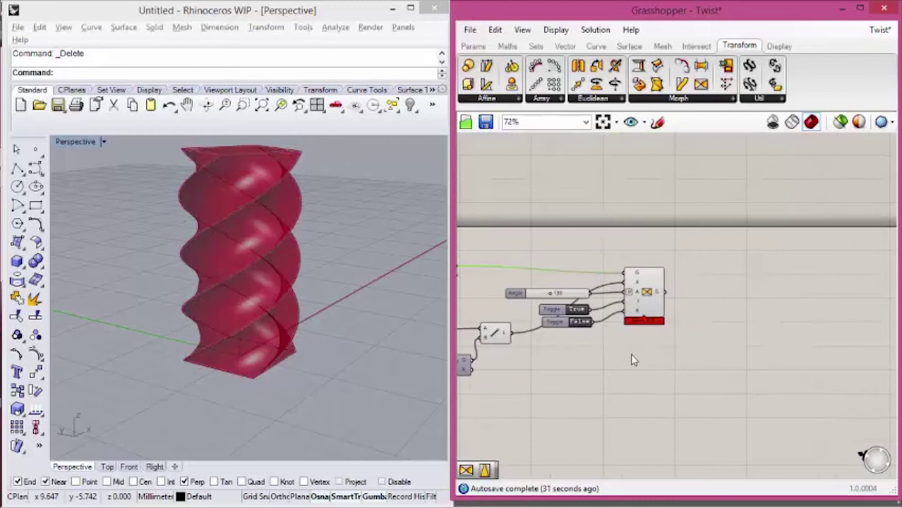
{"action": "scroll", "coordinate": [571, 328], "scroll_direction": "up", "scroll_amount": 3}
{"action": "right_click_drag", "start_coordinate": [570, 328], "coordinate": [731, 335]}
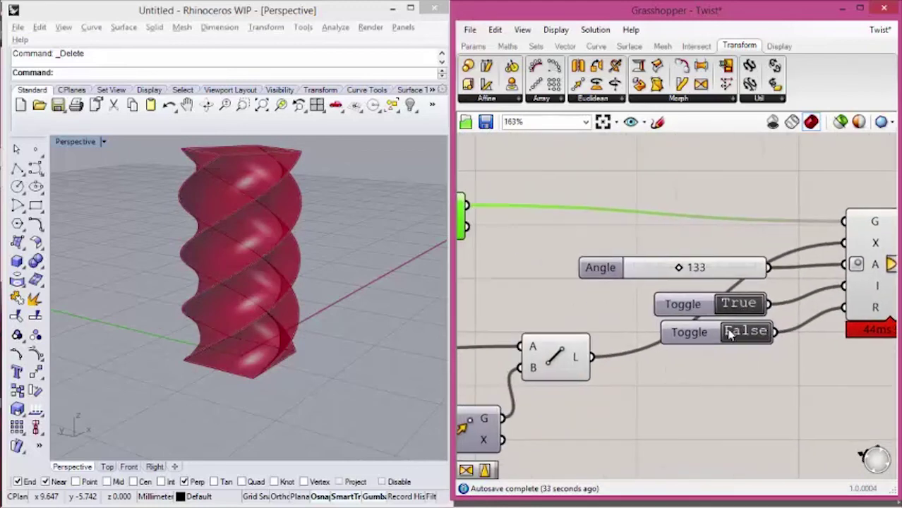
{"action": "double_click", "coordinate": [736, 306]}
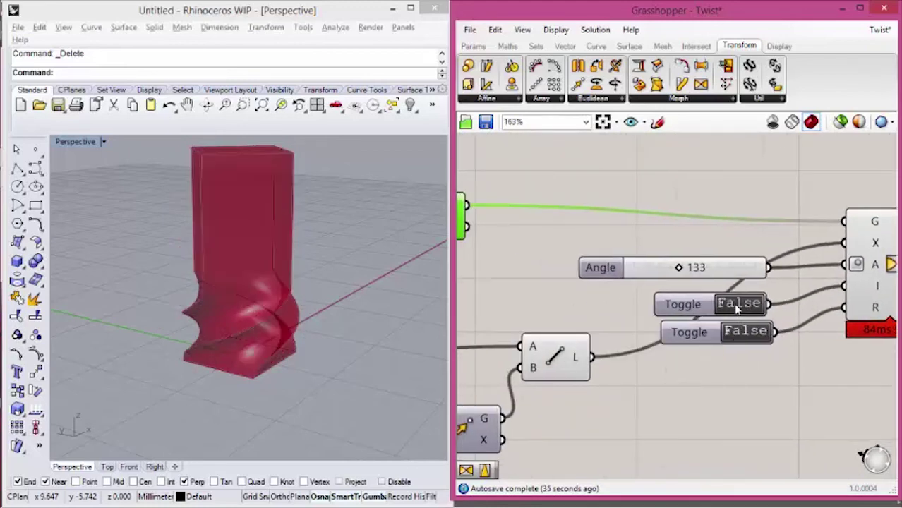
{"action": "double_click", "coordinate": [737, 306]}
{"action": "double_click", "coordinate": [737, 306]}
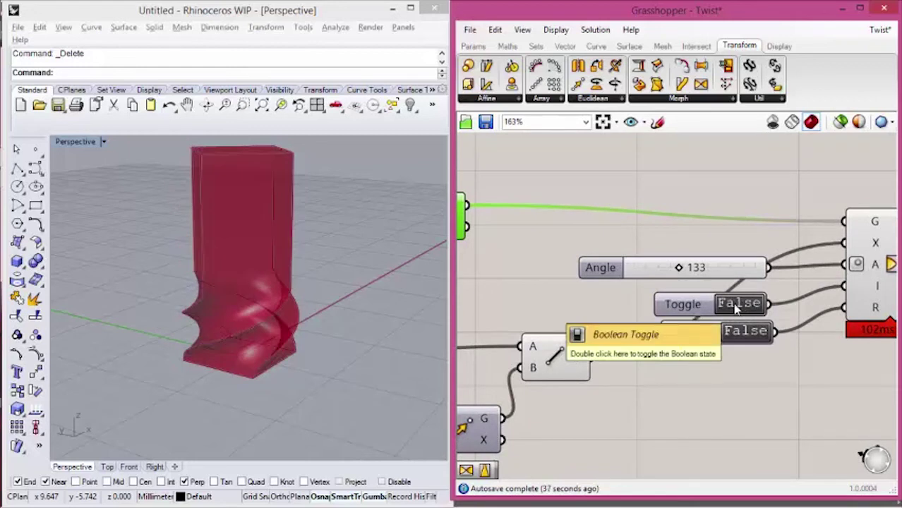
{"action": "double_click", "coordinate": [735, 305]}
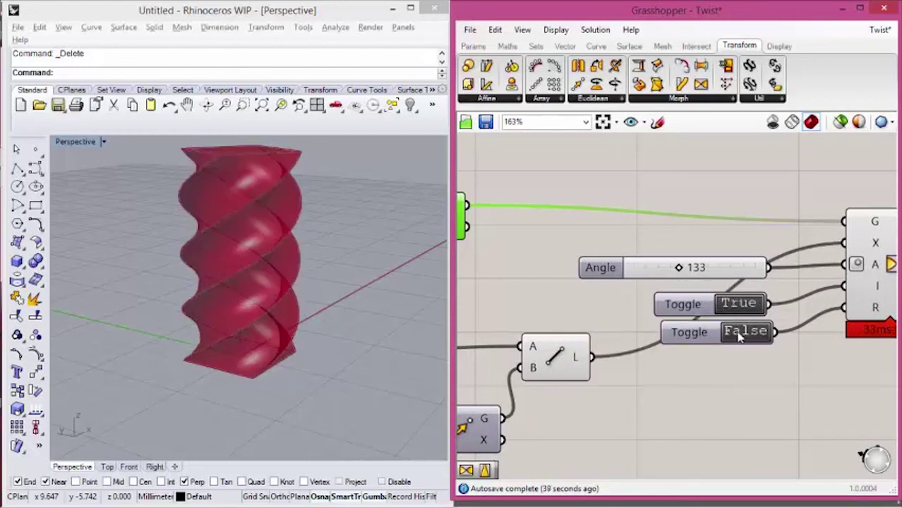
Switch the R input's toggle between True and False to compare the results, leaving it at False
{"action": "double_click", "coordinate": [739, 333]}
{"action": "double_click", "coordinate": [739, 333]}
{"action": "double_click", "coordinate": [740, 333]}
{"action": "double_click", "coordinate": [739, 333]}
{"action": "double_click", "coordinate": [739, 336]}
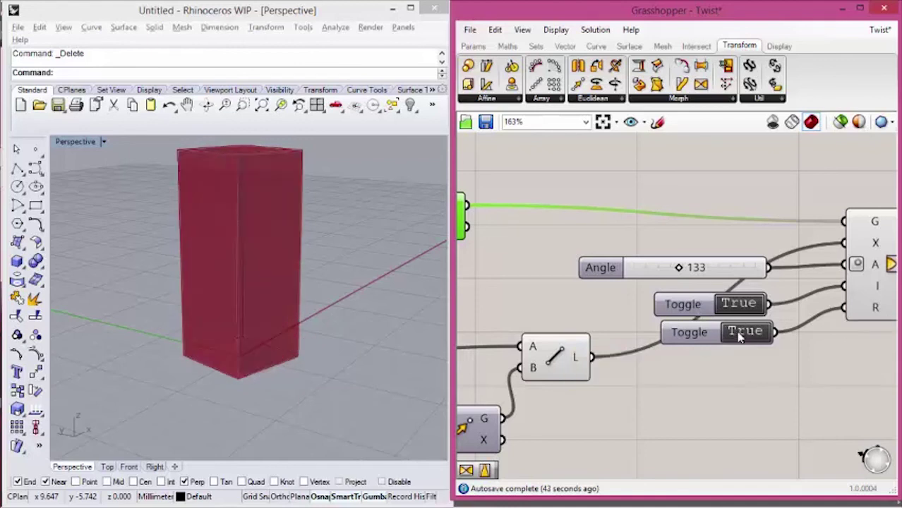
{"action": "double_click", "coordinate": [741, 333]}
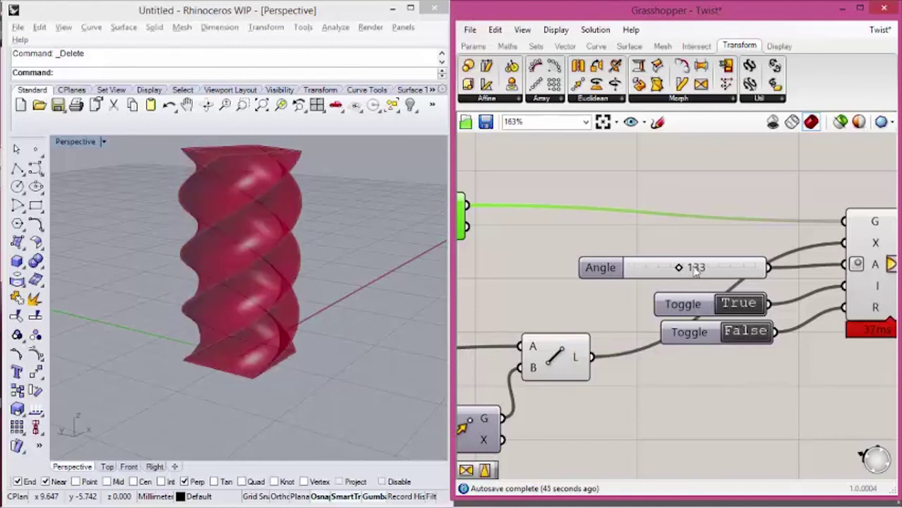
Adjust the Angle slider of the twist to 115
{"action": "mouse_move", "coordinate": [662, 275]}
{"action": "left_mouse_down"}
{"action": "mouse_move", "coordinate": [655, 270]}
{"action": "mouse_move", "coordinate": [680, 272]}
{"action": "mouse_move", "coordinate": [655, 277]}
{"action": "mouse_move", "coordinate": [671, 277]}
{"action": "left_mouse_up"}
{"action": "right_click_drag", "start_coordinate": [703, 237], "coordinate": [747, 224]}
{"action": "scroll", "coordinate": [747, 224], "scroll_direction": "down", "scroll_amount": 4}
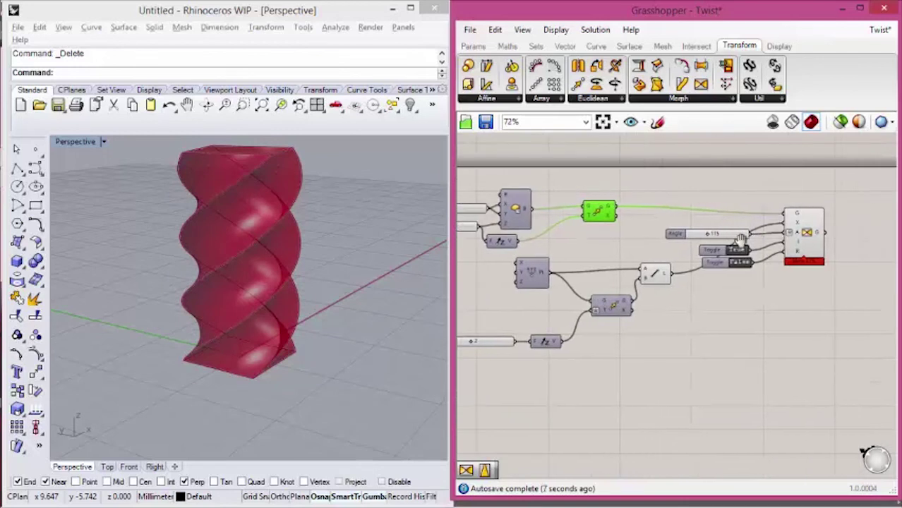